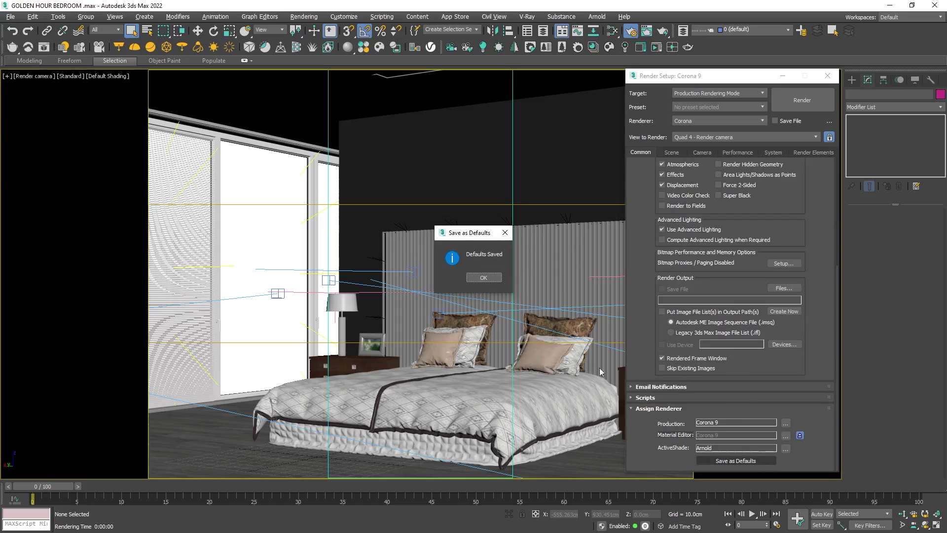
Dismiss the notice about the saved renderer defaults.
{"action": "left_click", "coordinate": [486, 278]}
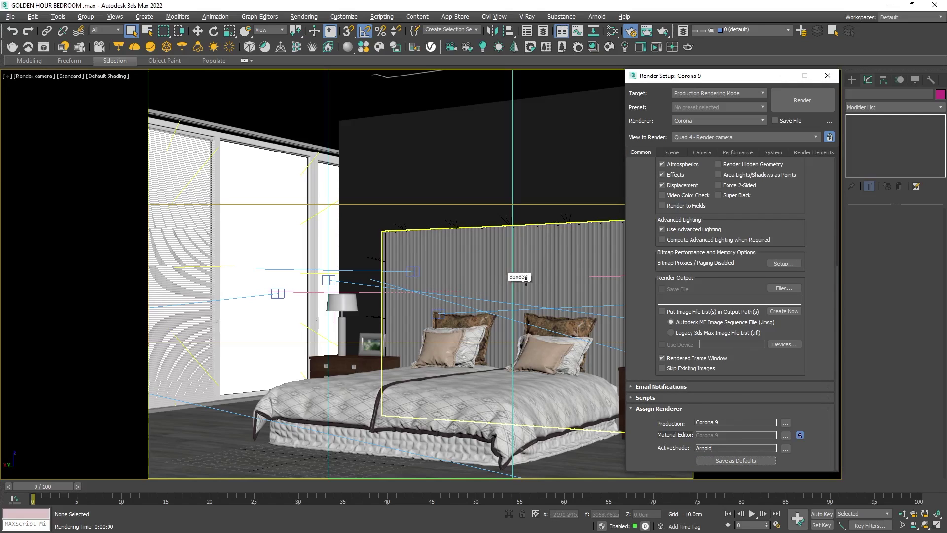
Try the 35mm Anamorphic (2.35:1) (Squeezed) preset for the render output size.
{"action": "left_click_drag", "start_coordinate": [634, 215], "coordinate": [644, 327]}
{"action": "left_click", "coordinate": [689, 216]}
{"action": "left_click", "coordinate": [688, 250]}
{"action": "scroll", "coordinate": [688, 217], "scroll_direction": "down", "scroll_amount": 3}
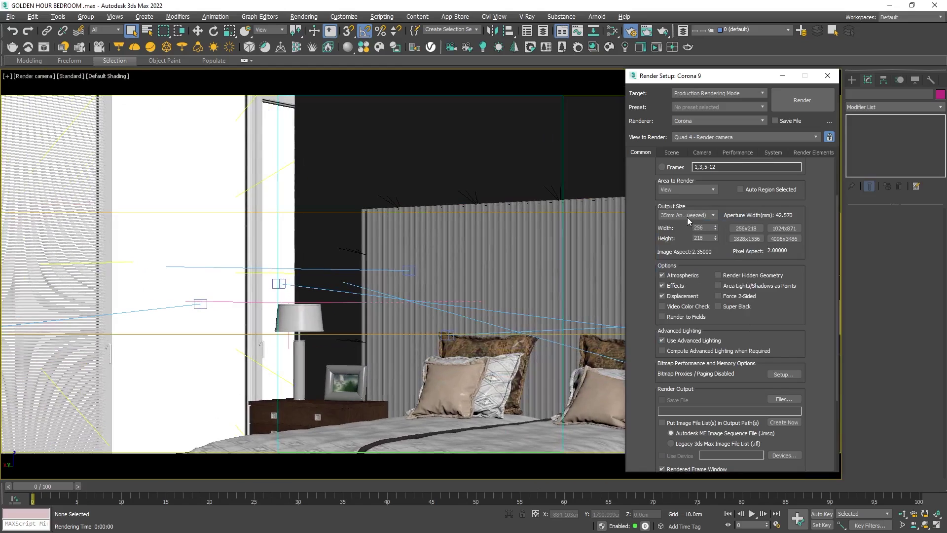
Switch the output size to Custom and set the height to 640 for a square image.
{"action": "left_click", "coordinate": [688, 216]}
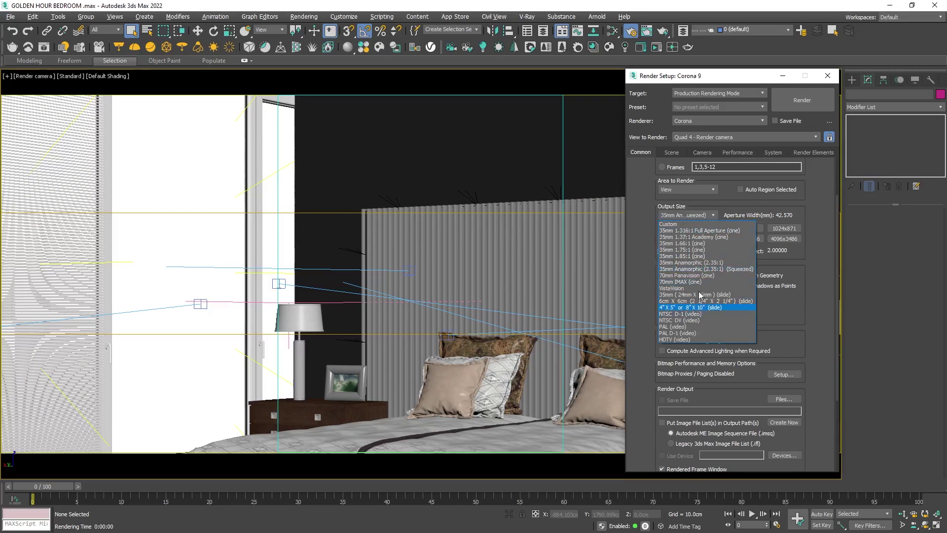
{"action": "left_click", "coordinate": [702, 224]}
{"action": "left_click", "coordinate": [700, 239]}
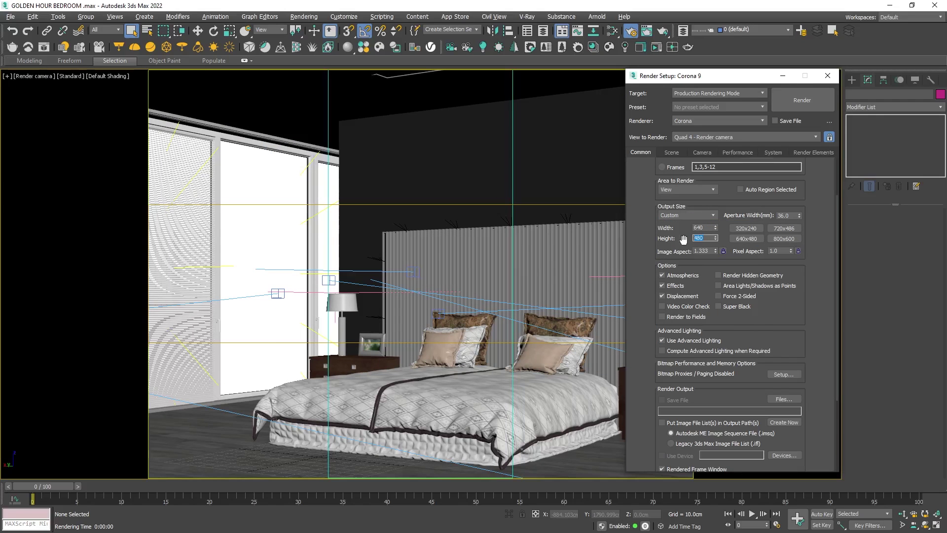
{"action": "type", "text": "640"}
{"action": "key", "text": "Return"}
Lock the image aspect ratio and set the output height to 1920.
{"action": "left_click", "coordinate": [724, 252]}
{"action": "left_click_drag", "start_coordinate": [706, 238], "coordinate": [685, 239]}
{"action": "type", "text": "1920"}
{"action": "key", "text": "Return"}
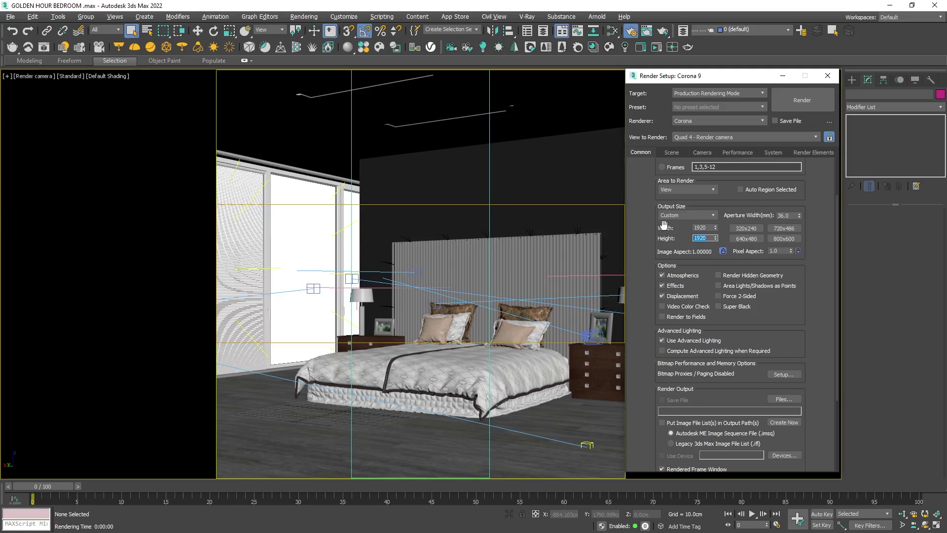
Generate a Corona interactive LightMix setup with layers separated by Instanced Lights.
{"action": "left_click", "coordinate": [675, 155]}
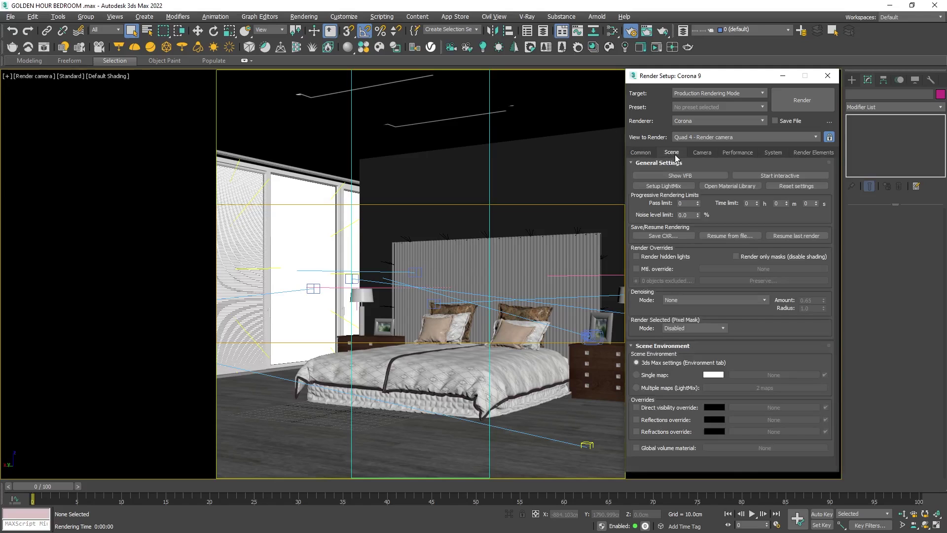
{"action": "left_click", "coordinate": [663, 186]}
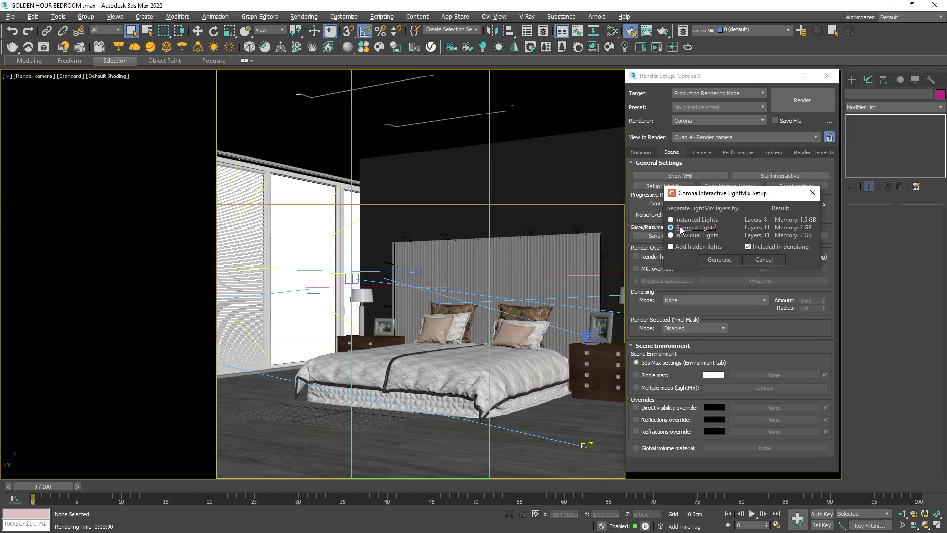
{"action": "left_click", "coordinate": [682, 236]}
{"action": "left_click", "coordinate": [684, 222]}
{"action": "left_click", "coordinate": [714, 260]}
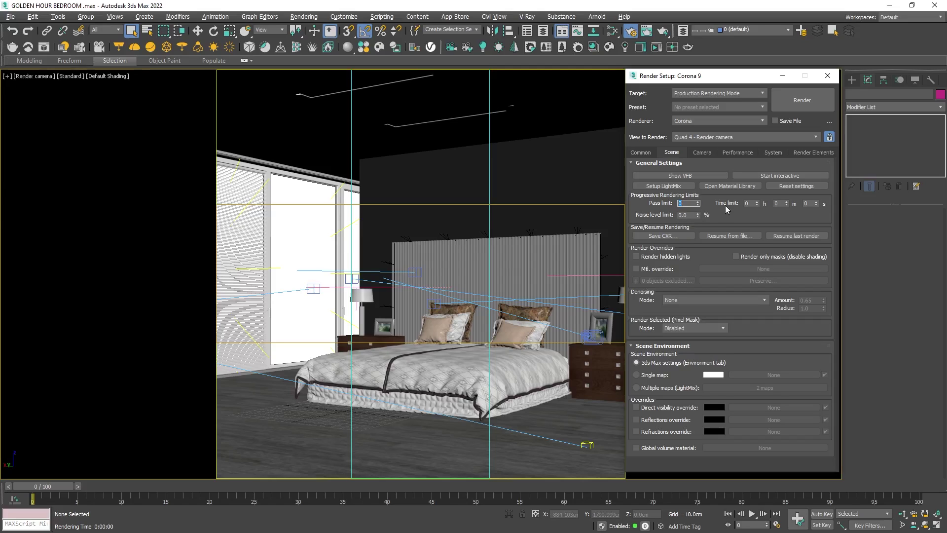
Try a 1-minute time limit and a 5% noise level limit, then reset the noise level limit to 0.
{"action": "left_click", "coordinate": [779, 205]}
{"action": "type", "text": "1"}
{"action": "double_click", "coordinate": [692, 217]}
{"action": "type", "text": "5"}
{"action": "key", "text": "Return"}
{"action": "type", "text": "0"}
{"action": "key", "text": "Return"}
Render the bedroom camera view without denoising and inspect the noise on the dark wall above the headboard.
{"action": "left_click", "coordinate": [794, 100]}
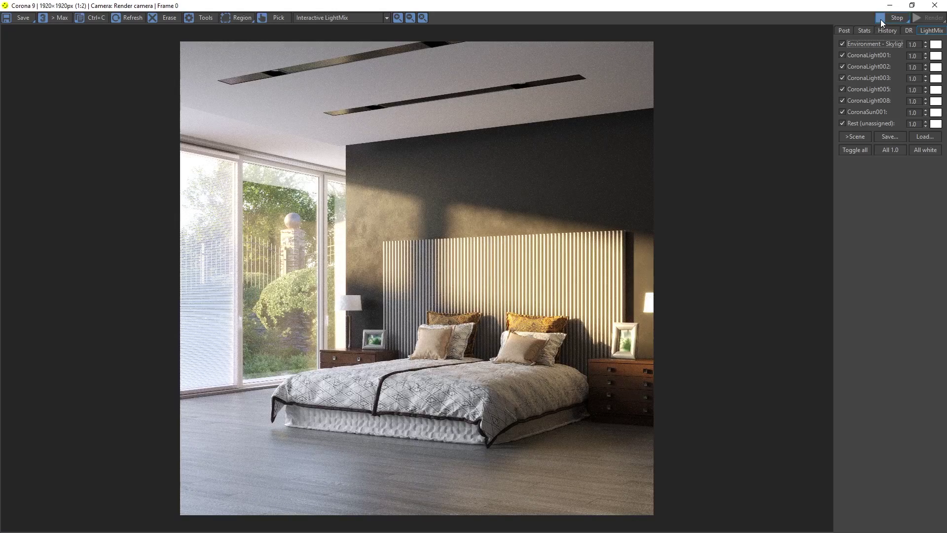
{"action": "left_click", "coordinate": [881, 19]}
{"action": "scroll", "coordinate": [513, 203], "scroll_direction": "up", "scroll_amount": 1}
{"action": "left_click_drag", "start_coordinate": [512, 202], "coordinate": [502, 221]}
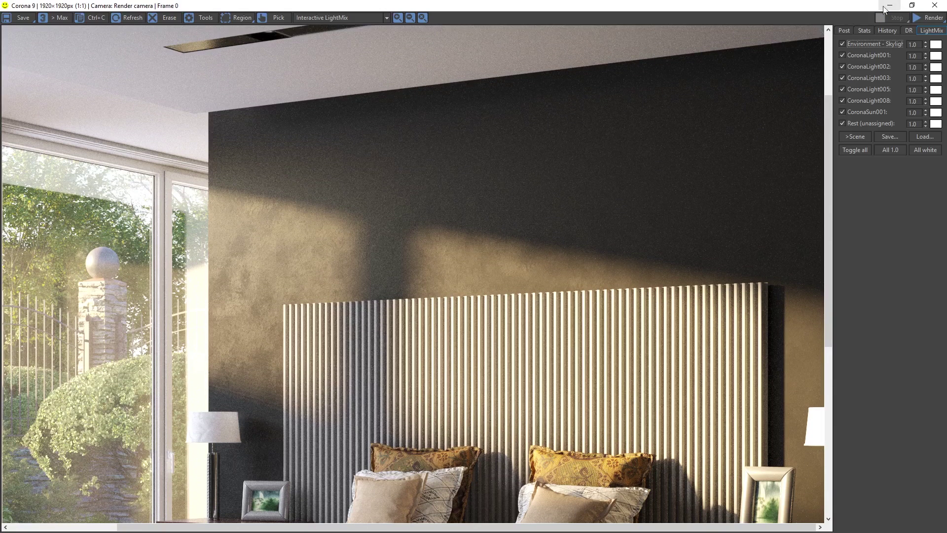
{"action": "left_click", "coordinate": [935, 6]}
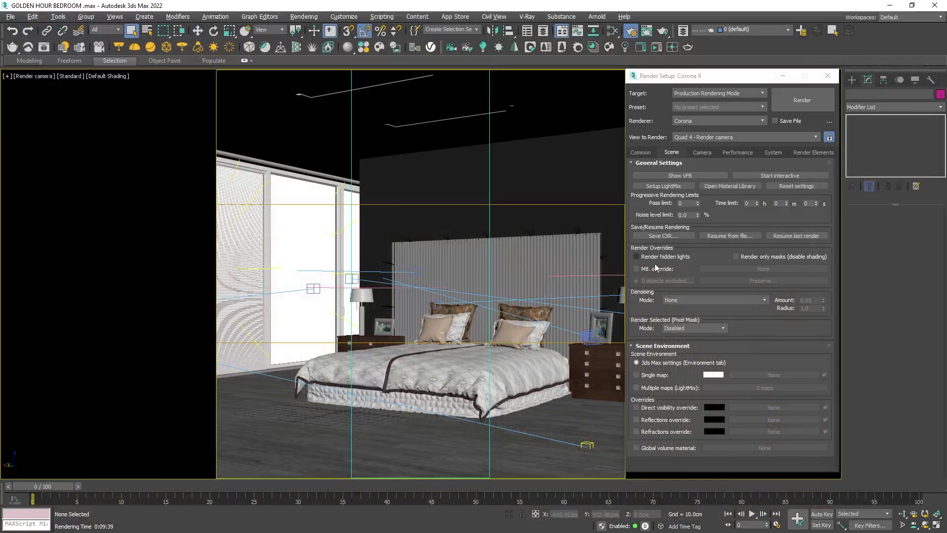
Set the denoising mode to Corona High Quality and render the bedroom.
{"action": "left_click", "coordinate": [674, 301]}
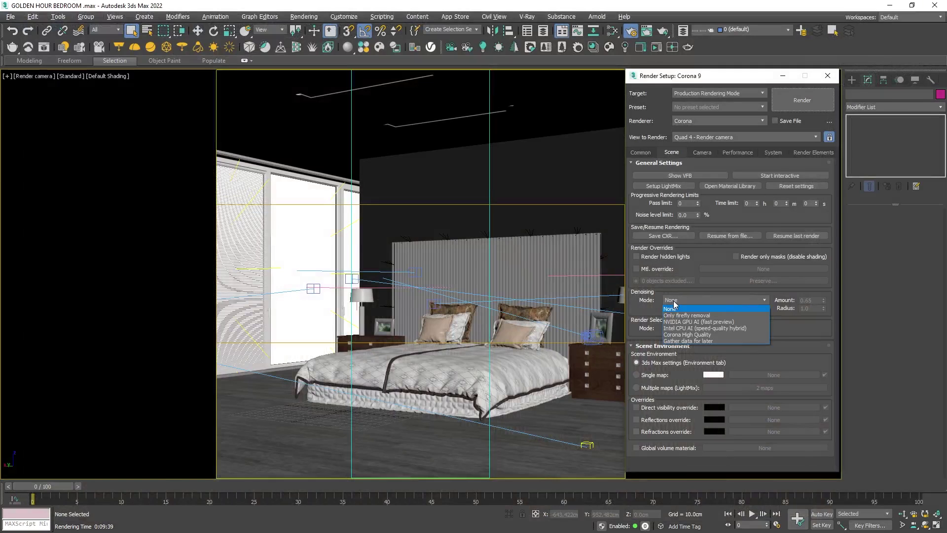
{"action": "left_click", "coordinate": [703, 334]}
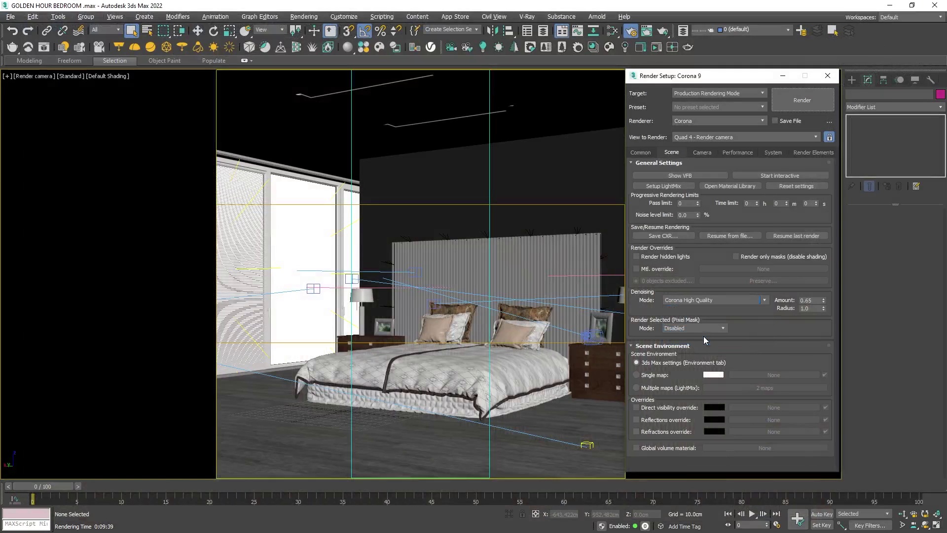
{"action": "left_click", "coordinate": [798, 101]}
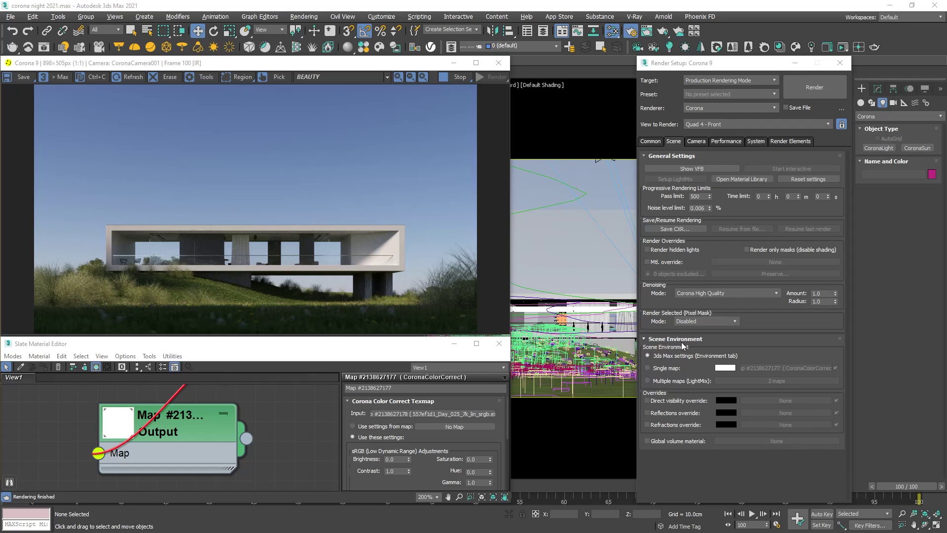
{"action": "left_click", "coordinate": [674, 369]}
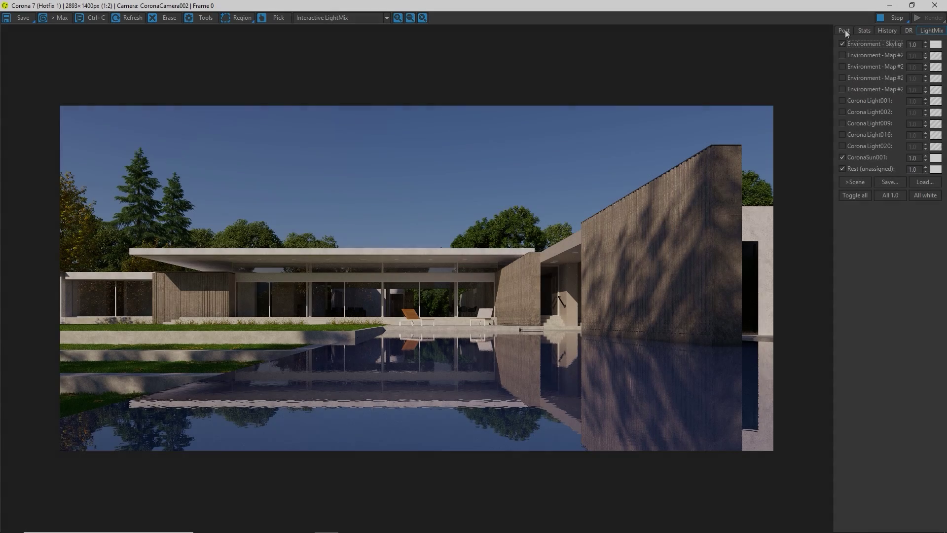
In LightMix, disable the skylight and CoronaSun001 layers and enable only the second environment map layer in their place.
{"action": "left_click", "coordinate": [844, 31]}
{"action": "left_click", "coordinate": [931, 30]}
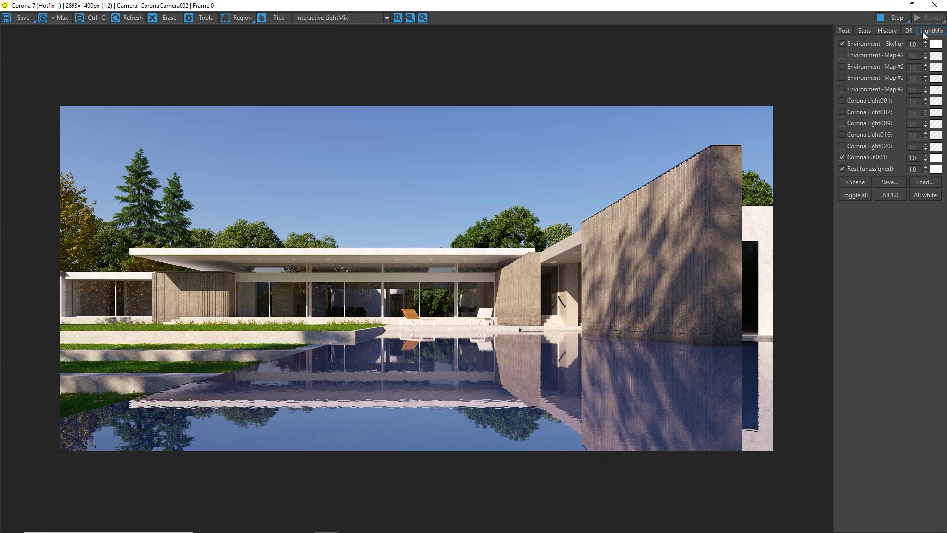
{"action": "left_click", "coordinate": [842, 44]}
{"action": "left_click", "coordinate": [842, 157]}
{"action": "left_click", "coordinate": [842, 55]}
{"action": "left_click", "coordinate": [843, 56]}
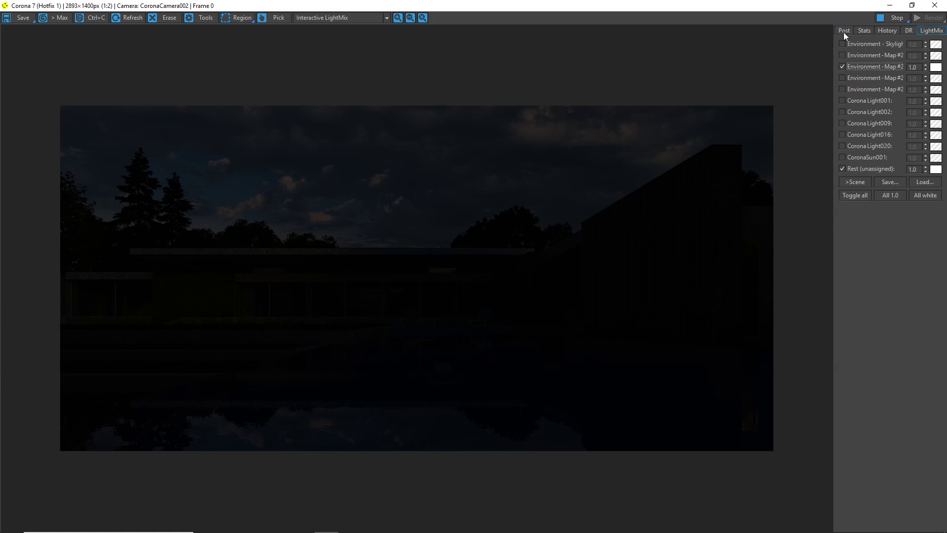
{"action": "left_click", "coordinate": [845, 30]}
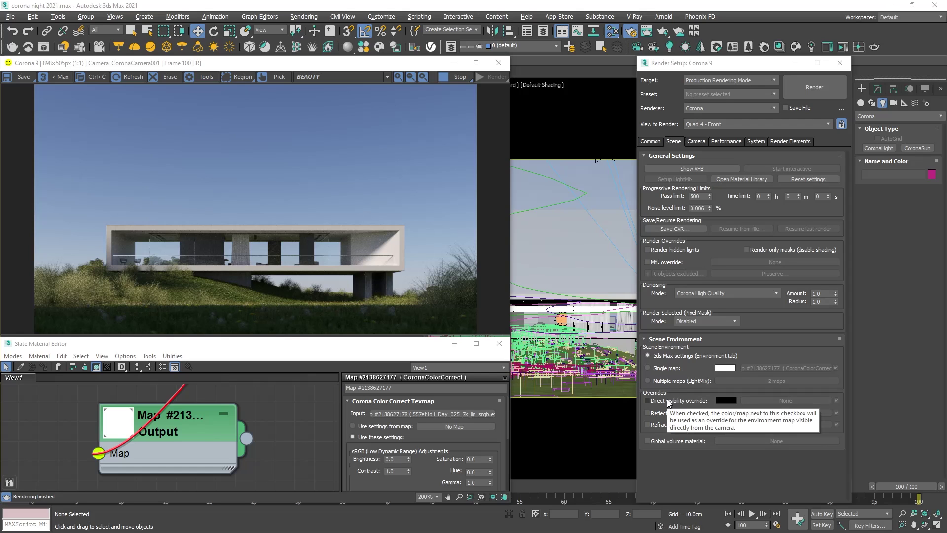
Enable the direct visibility override and assign the Output map to it as an instance.
{"action": "left_click", "coordinate": [668, 401]}
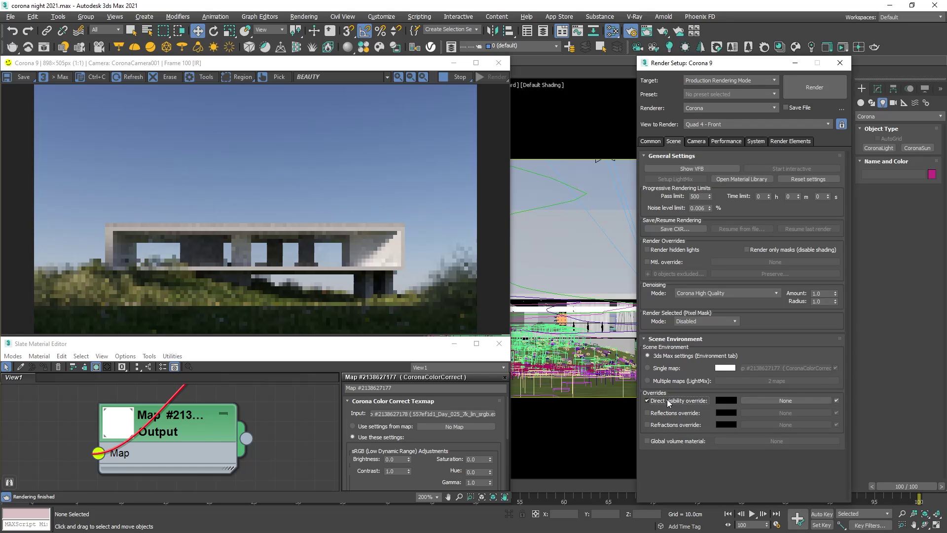
{"action": "left_click_drag", "start_coordinate": [245, 439], "coordinate": [772, 401]}
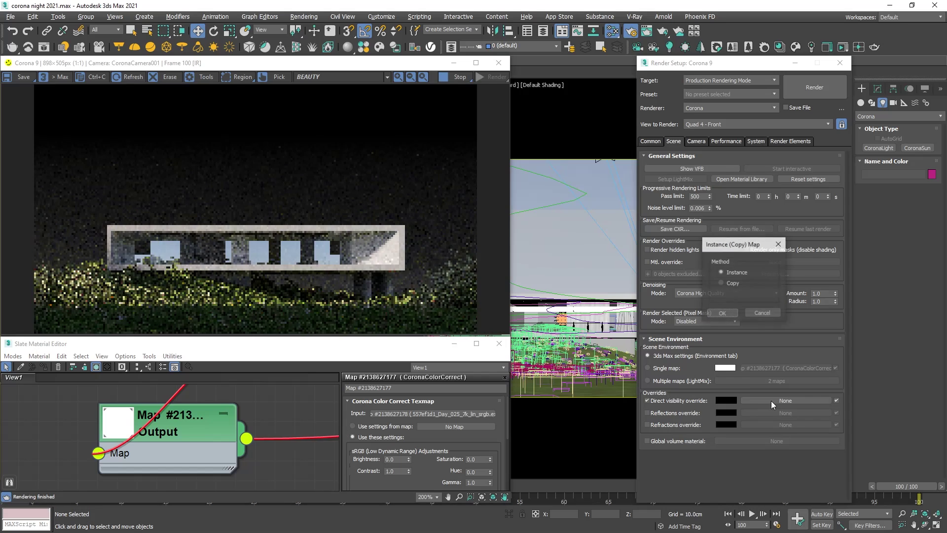
{"action": "left_click", "coordinate": [723, 314]}
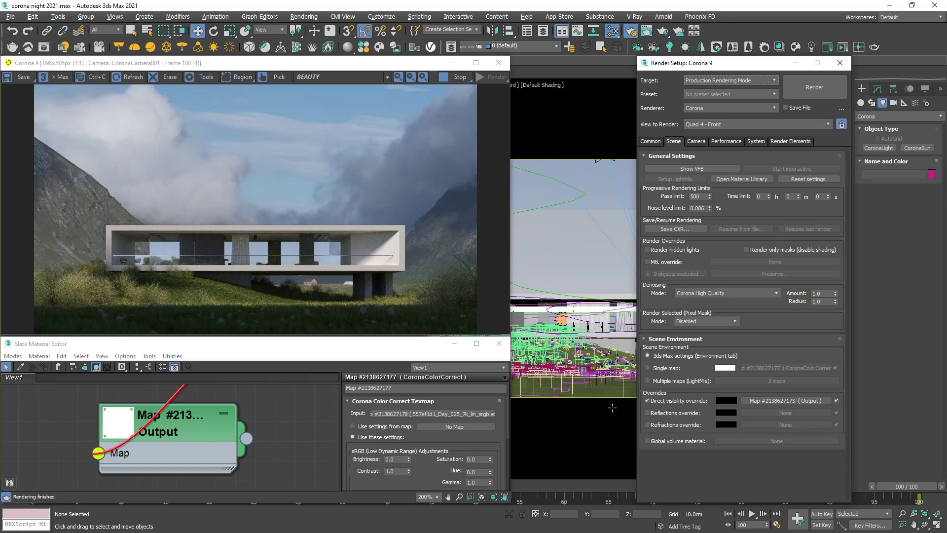
Enable the refractions override and assign the same Output map to it as an instance.
{"action": "left_click", "coordinate": [647, 425]}
{"action": "left_click_drag", "start_coordinate": [246, 438], "coordinate": [745, 422]}
{"action": "key", "text": "Return"}
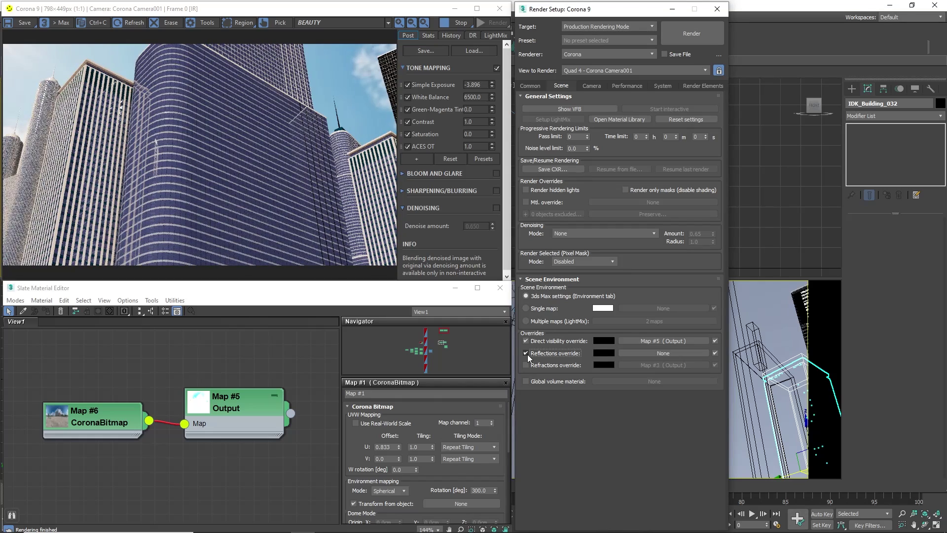
Assign the Map #5 Output node to the reflections override in the skyscraper scene.
{"action": "left_click_drag", "start_coordinate": [291, 413], "coordinate": [644, 354]}
{"action": "left_click", "coordinate": [602, 307]}
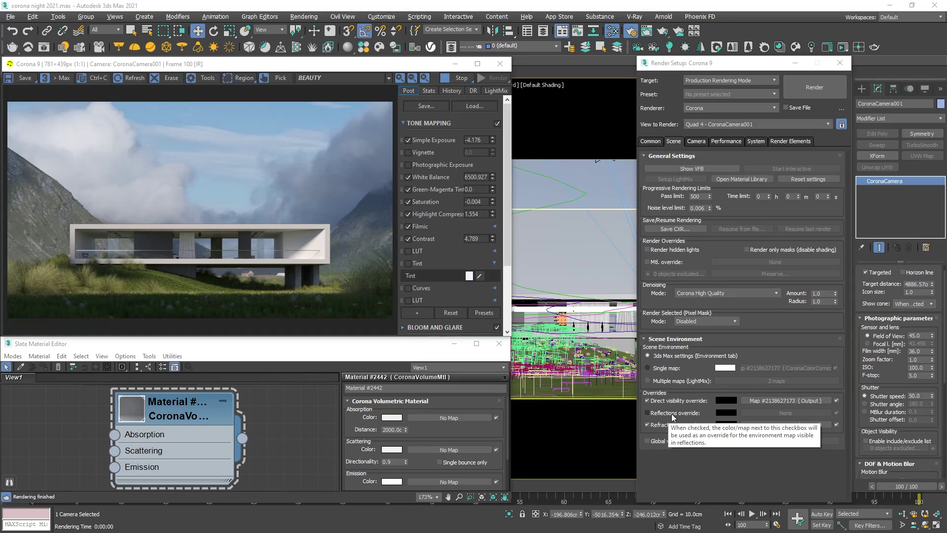
Enable the global volume material using the CoronaVolumeMtl and stop the interactive rendering.
{"action": "left_click", "coordinate": [648, 441]}
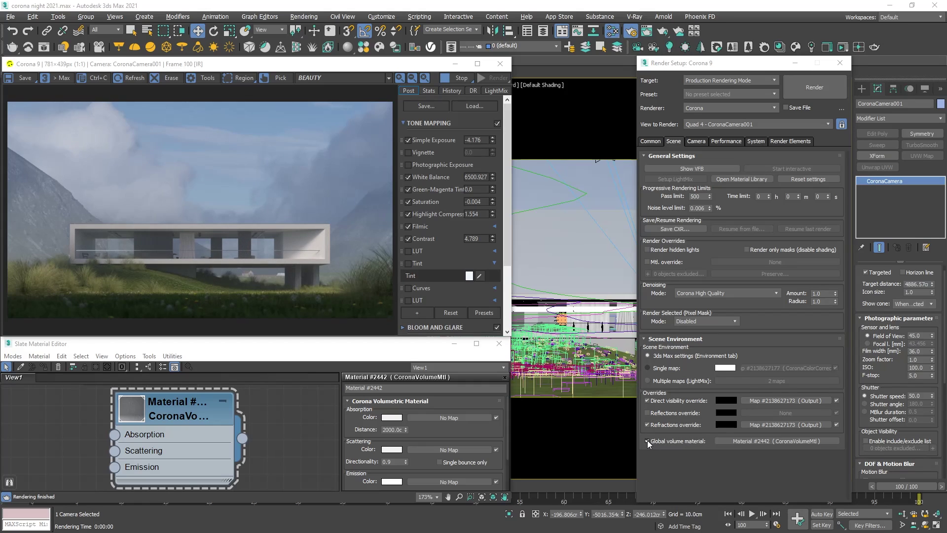
{"action": "left_click", "coordinate": [452, 78]}
Open the separate Corona Tone Mapping editor from the camera postprocessing settings.
{"action": "left_click", "coordinate": [694, 140]}
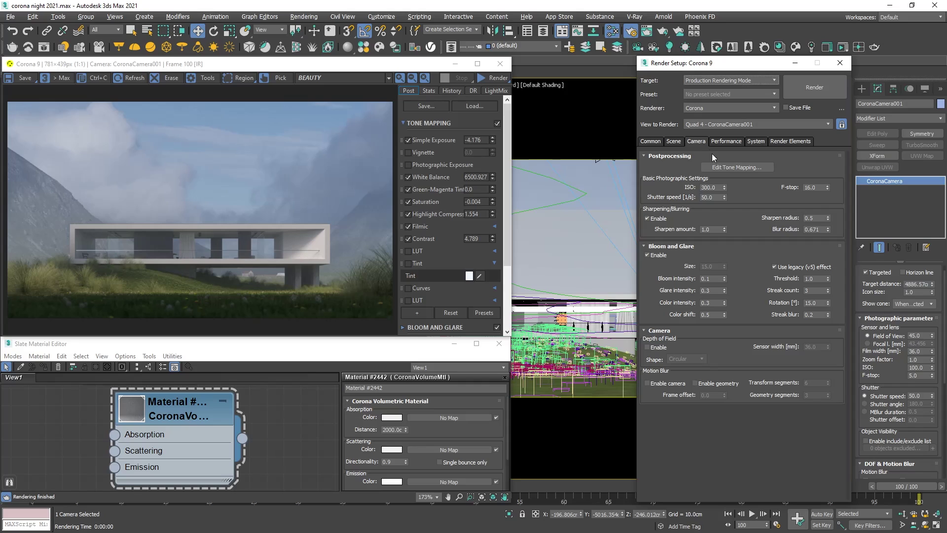
{"action": "mouse_move", "coordinate": [878, 295]}
{"action": "left_mouse_down"}
{"action": "mouse_move", "coordinate": [875, 217]}
{"action": "mouse_move", "coordinate": [883, 306]}
{"action": "left_mouse_up"}
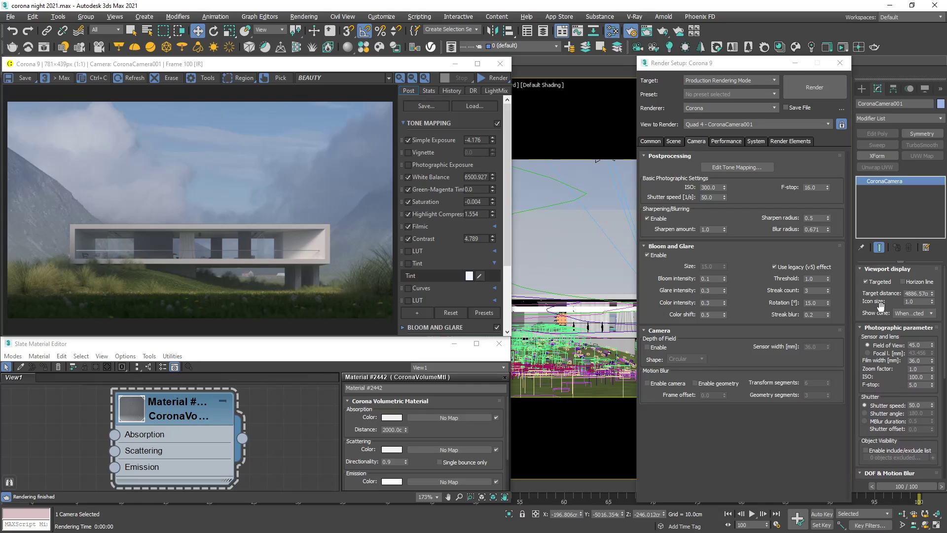
{"action": "left_click", "coordinate": [737, 168]}
{"action": "left_click_drag", "start_coordinate": [446, 115], "coordinate": [636, 100]}
Adjust Simple Exposure to about -3.816 in the frame buffer, lower it to about -3.996 in the tone mapping editor, and close the editor.
{"action": "mouse_move", "coordinate": [492, 141]}
{"action": "left_mouse_down"}
{"action": "mouse_move", "coordinate": [491, 150]}
{"action": "mouse_move", "coordinate": [495, 133]}
{"action": "left_mouse_up"}
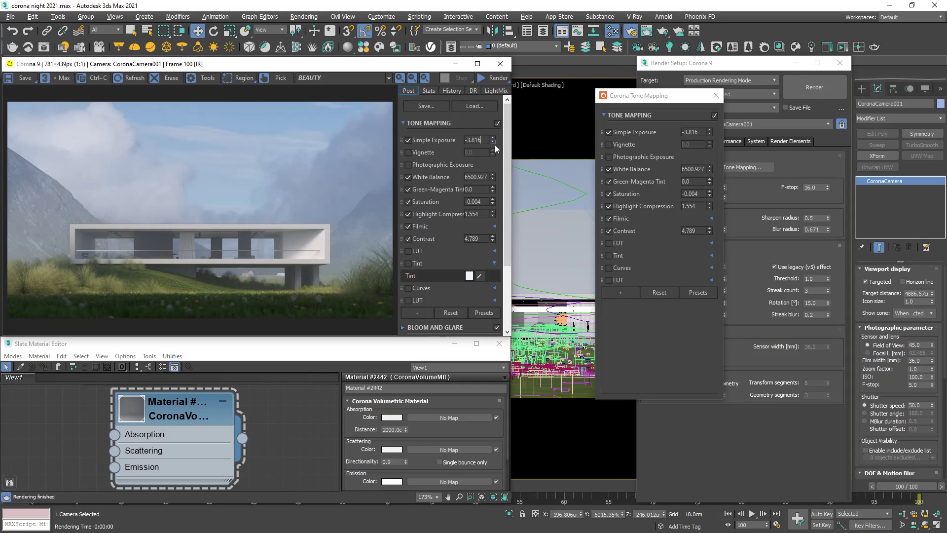
{"action": "left_click_drag", "start_coordinate": [710, 133], "coordinate": [709, 141]}
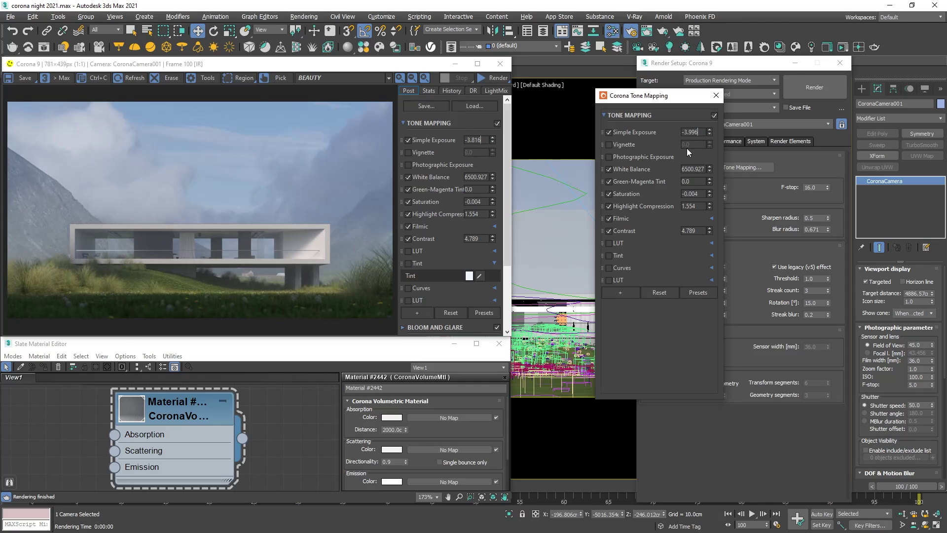
{"action": "left_click", "coordinate": [481, 140]}
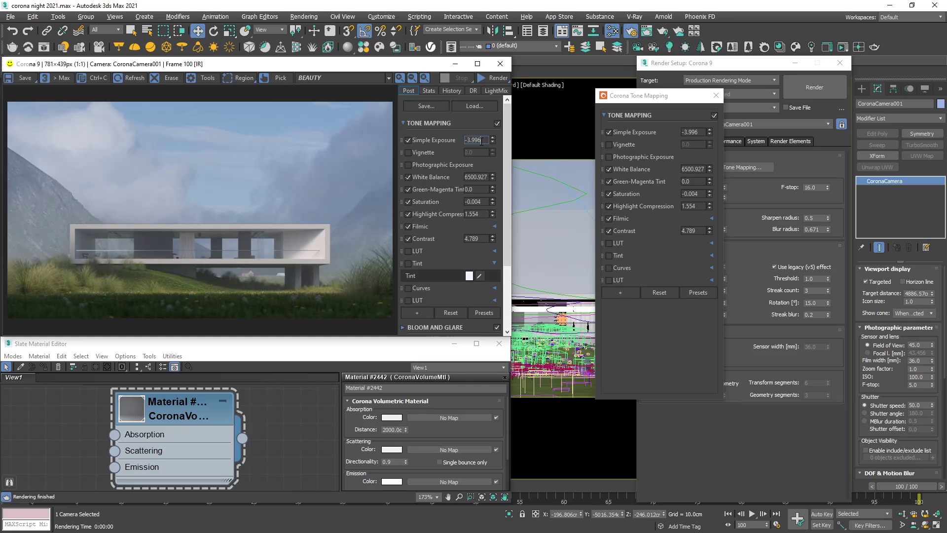
{"action": "left_click", "coordinate": [715, 94]}
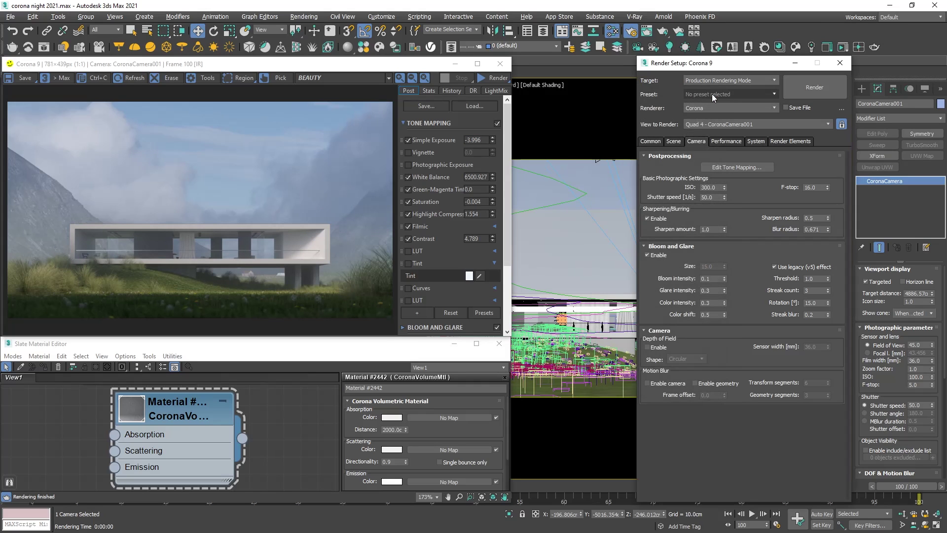
Enable the caustics solver in the performance settings and render the glass scene until the caustics resolve.
{"action": "left_click", "coordinate": [712, 141]}
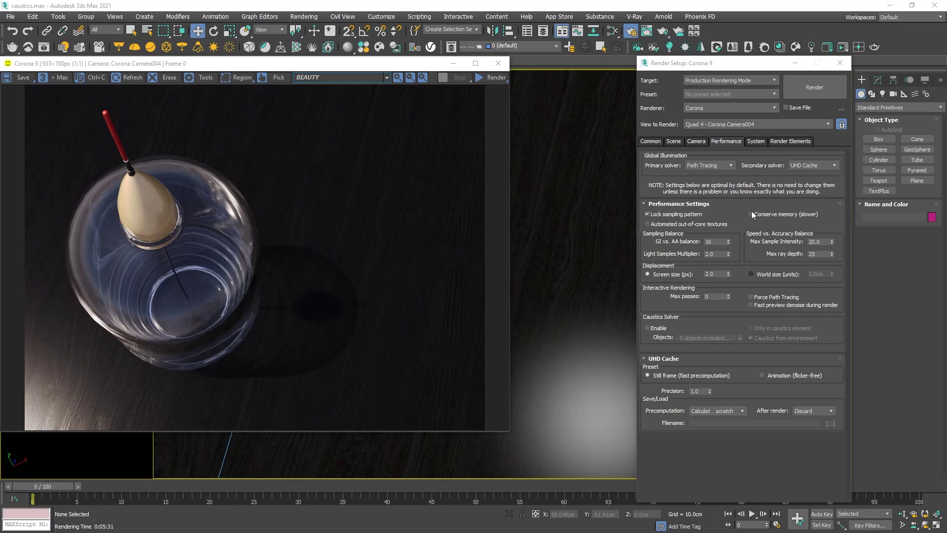
{"action": "mouse_move", "coordinate": [752, 215]}
{"action": "left_click", "coordinate": [647, 328]}
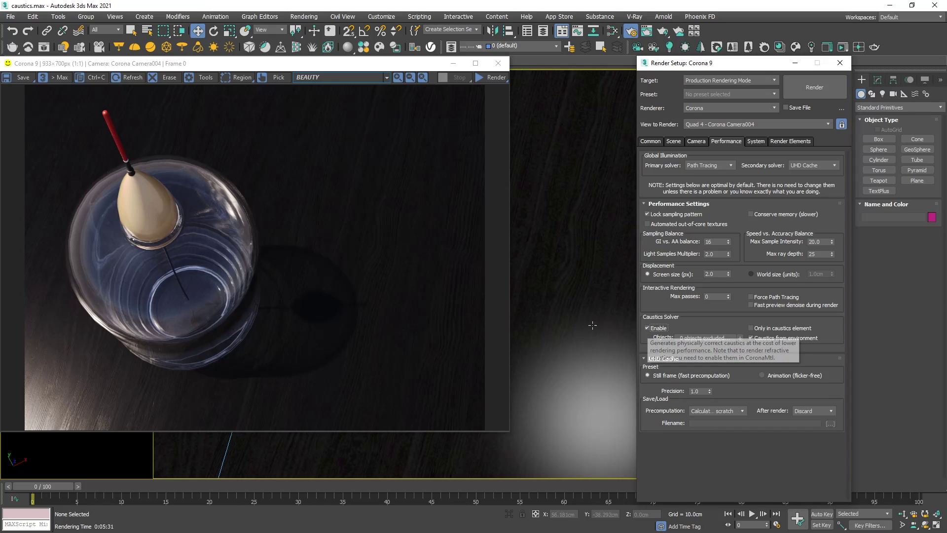
{"action": "left_click", "coordinate": [477, 77]}
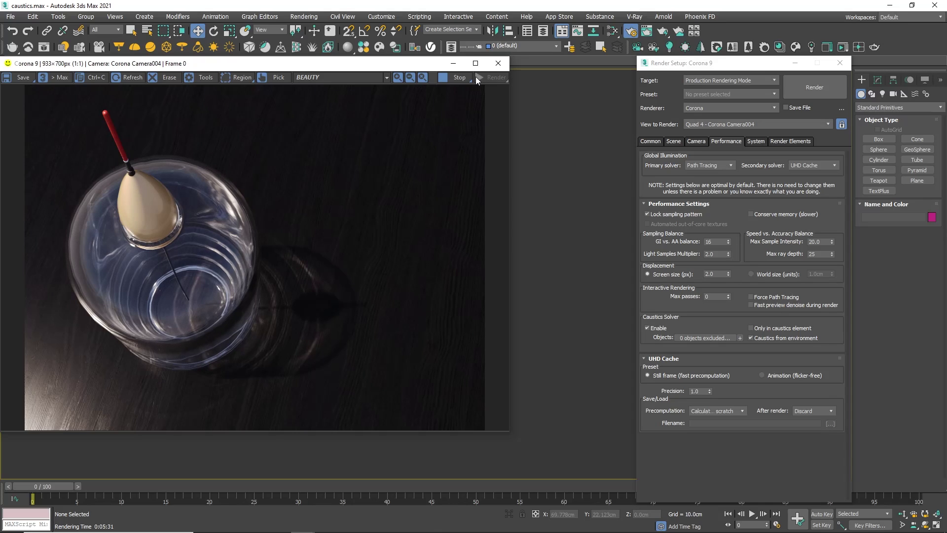
{"action": "left_click", "coordinate": [452, 78]}
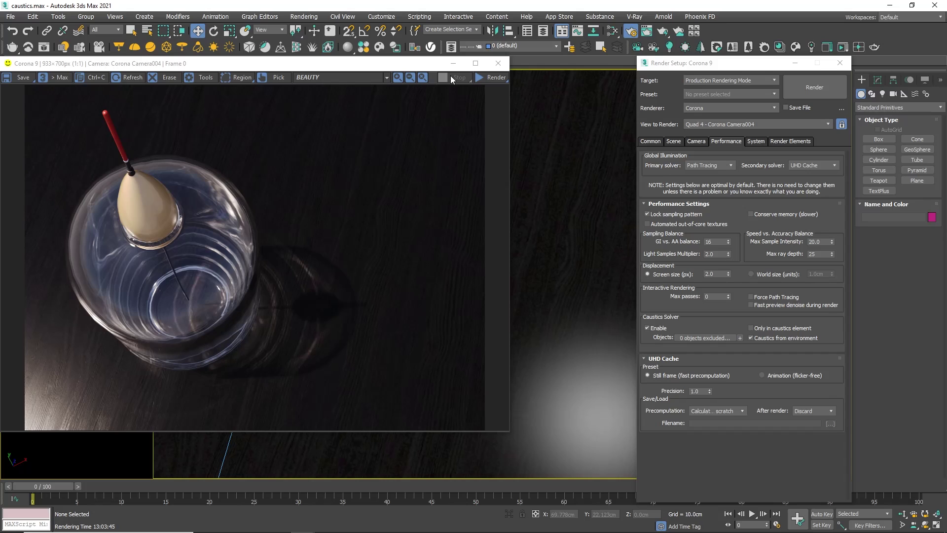
{"action": "left_click", "coordinate": [652, 359]}
{"action": "left_click", "coordinate": [653, 360]}
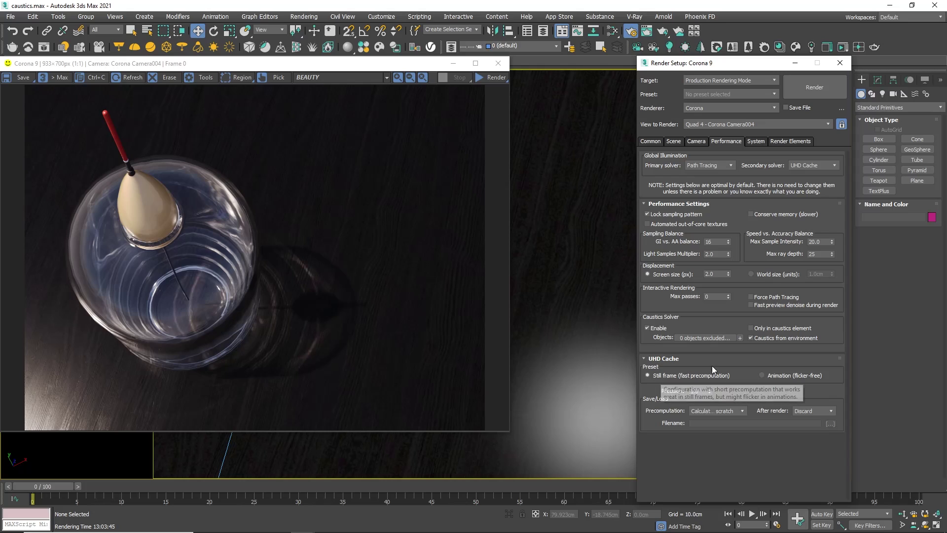
Configure the UHD Cache with the Animation (flicker-free) preset, precomputation calculated from scratch, and saving to file after render.
{"action": "left_click", "coordinate": [768, 374]}
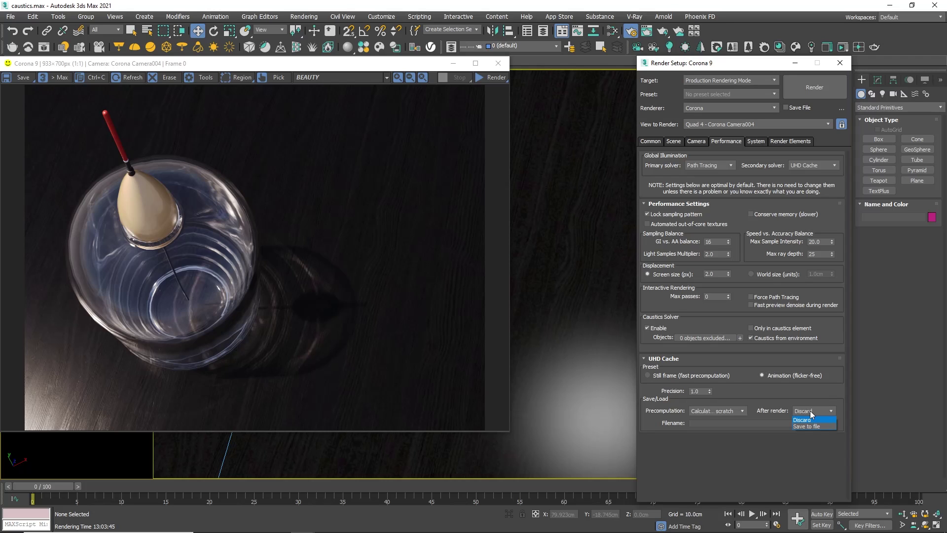
{"action": "left_click", "coordinate": [809, 426]}
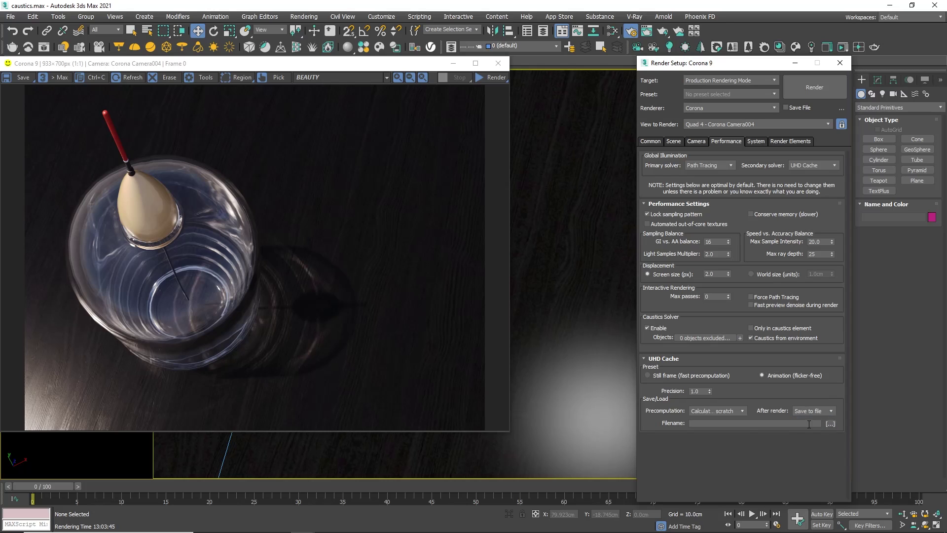
{"action": "left_click", "coordinate": [737, 411]}
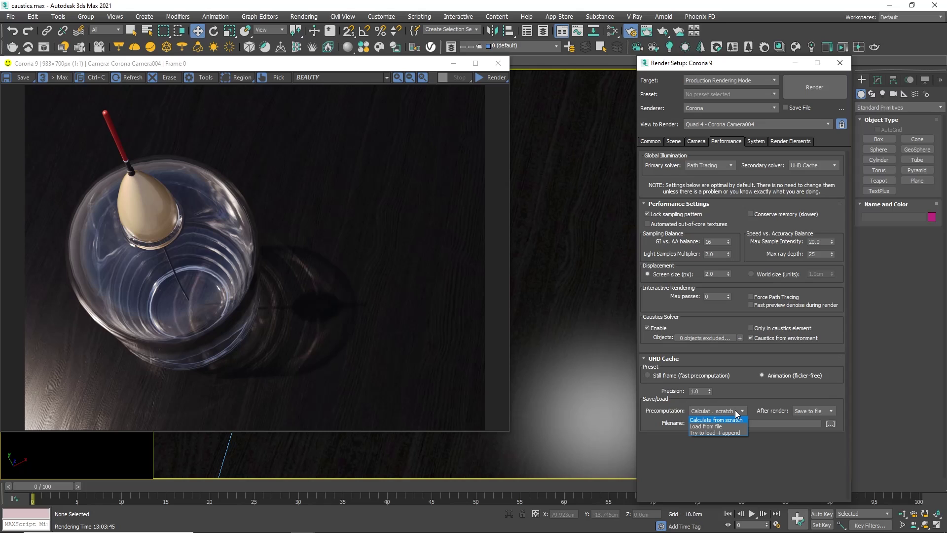
{"action": "left_click", "coordinate": [737, 414]}
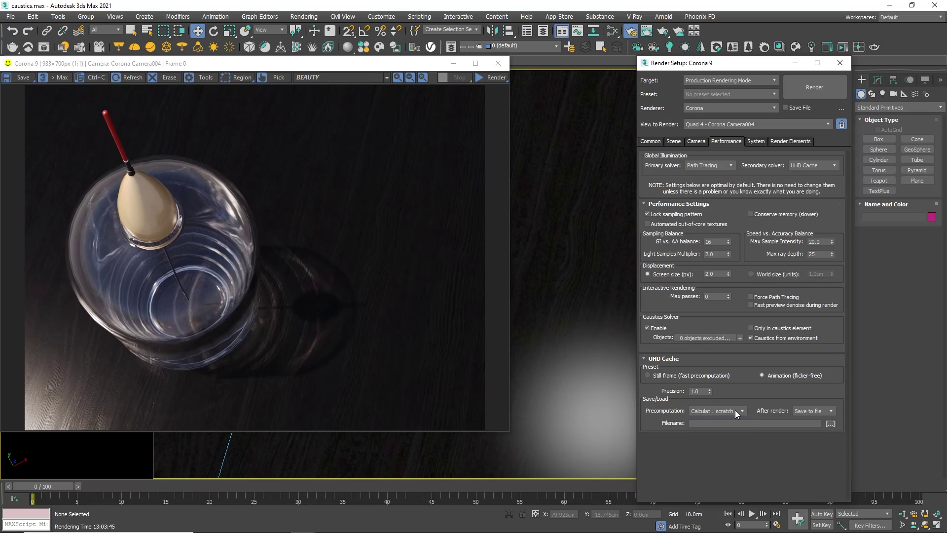
Review the system settings and the render elements list, inspecting Fill Light 01 and Interactive LightMix with the Name column widened.
{"action": "left_click", "coordinate": [757, 141]}
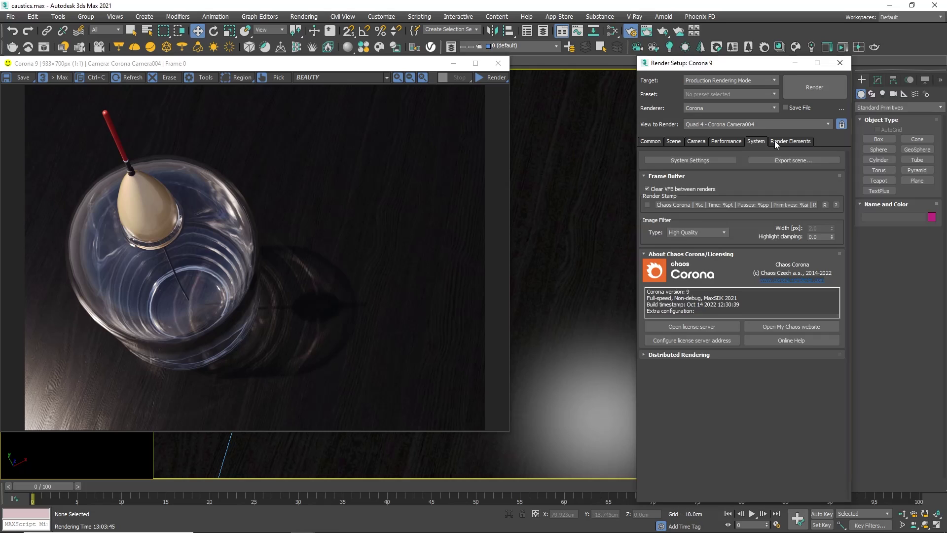
{"action": "left_click", "coordinate": [775, 141]}
{"action": "left_click", "coordinate": [688, 236]}
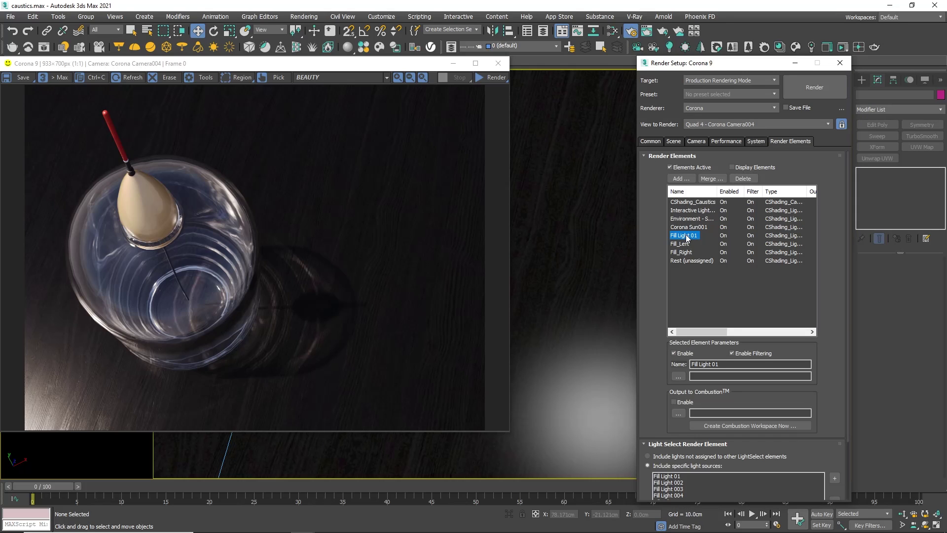
{"action": "left_click", "coordinate": [696, 212]}
{"action": "left_click_drag", "start_coordinate": [718, 191], "coordinate": [732, 192]}
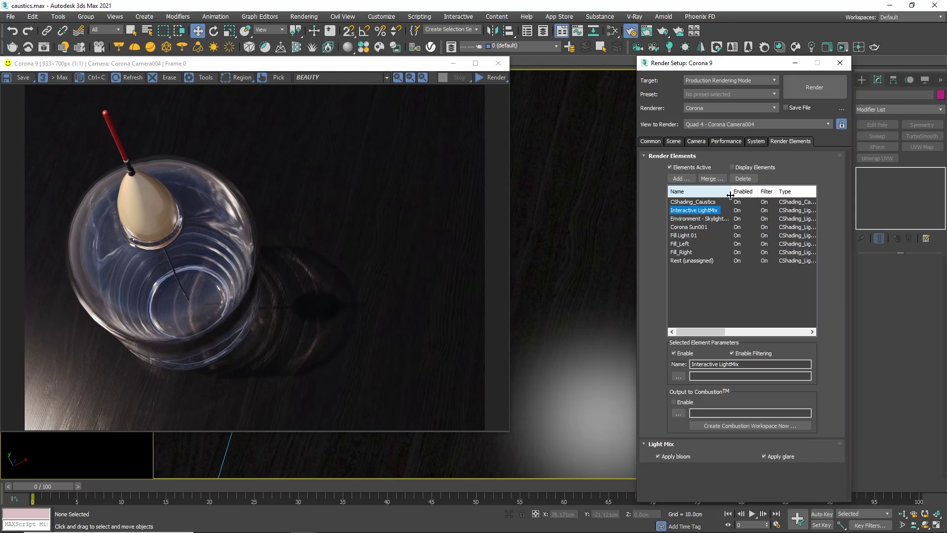
Add a CESSENTIAL_Reflect render element to the scene.
{"action": "left_click", "coordinate": [683, 178]}
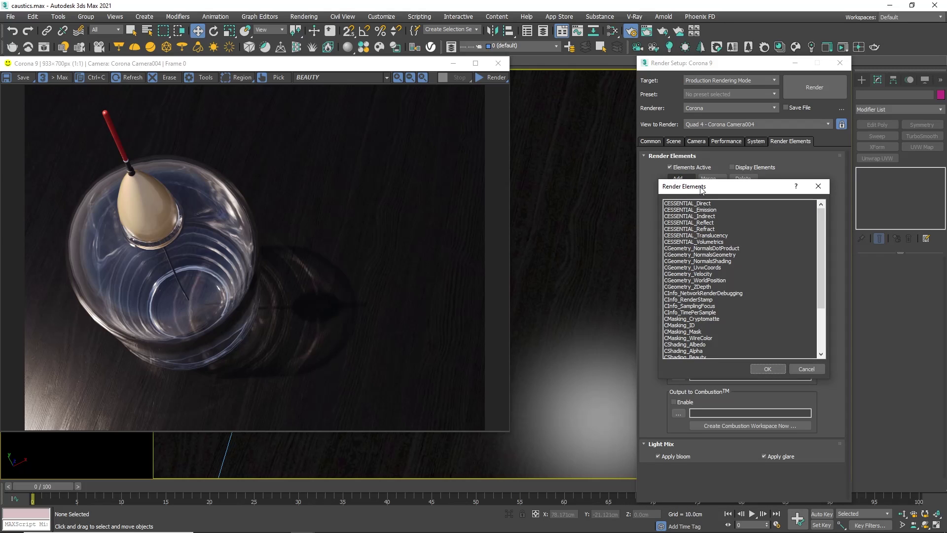
{"action": "left_click", "coordinate": [709, 222]}
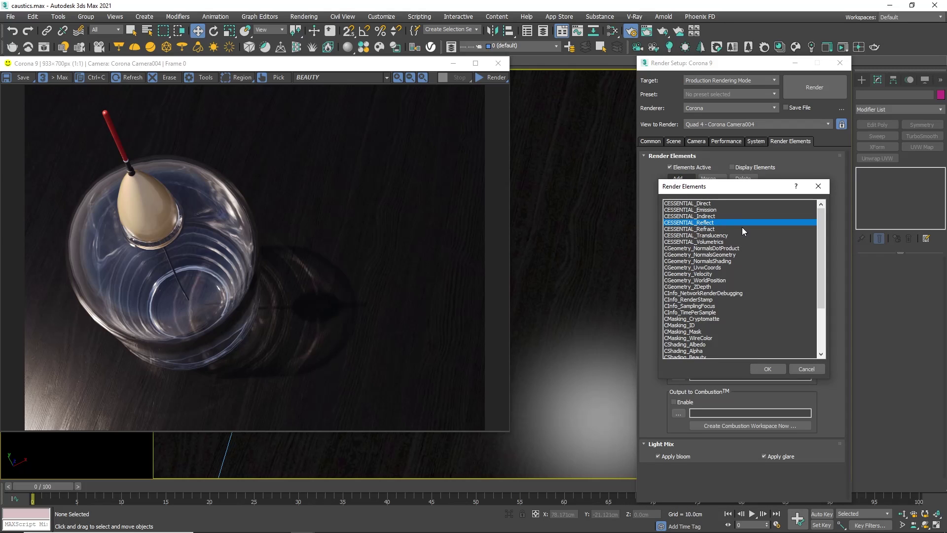
{"action": "left_click", "coordinate": [765, 368]}
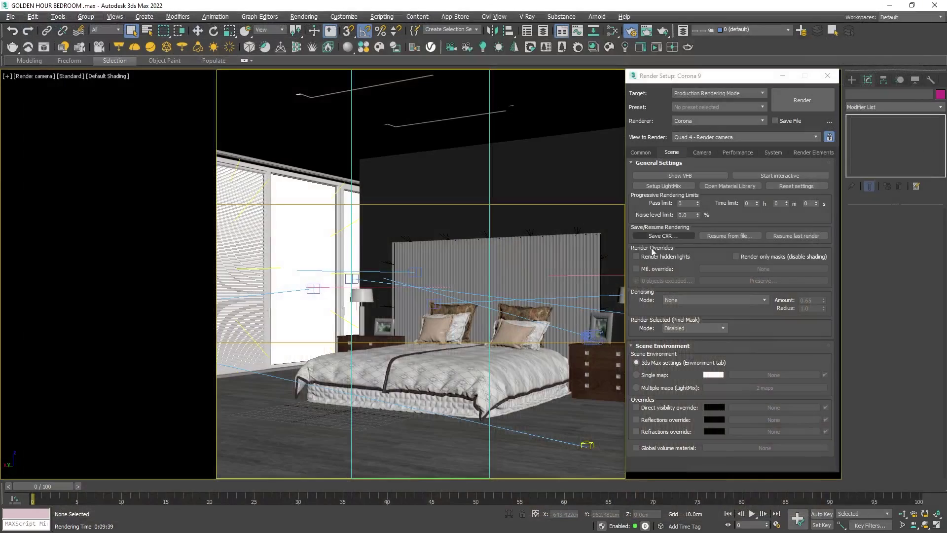
Set the bedroom scene's denoising mode to Corona High Quality and render it.
{"action": "left_click", "coordinate": [675, 301]}
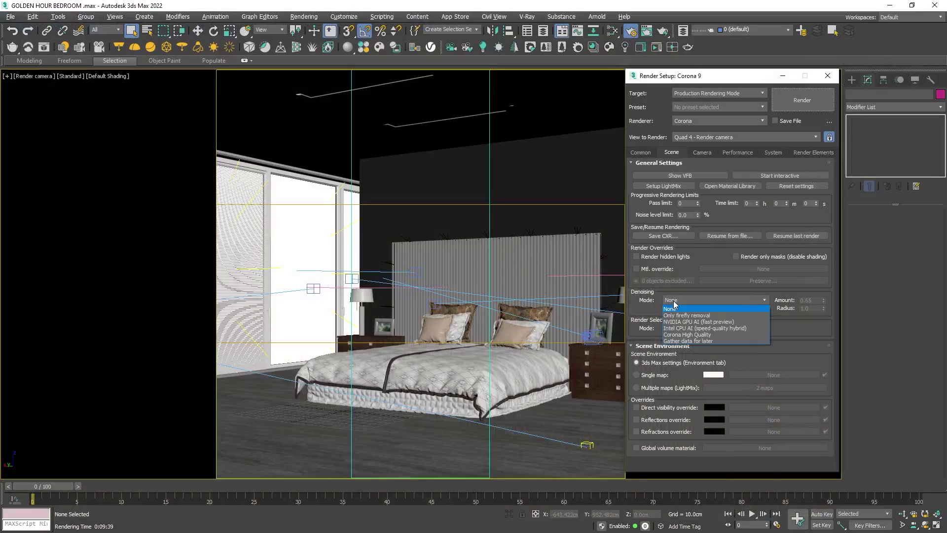
{"action": "left_click", "coordinate": [705, 335]}
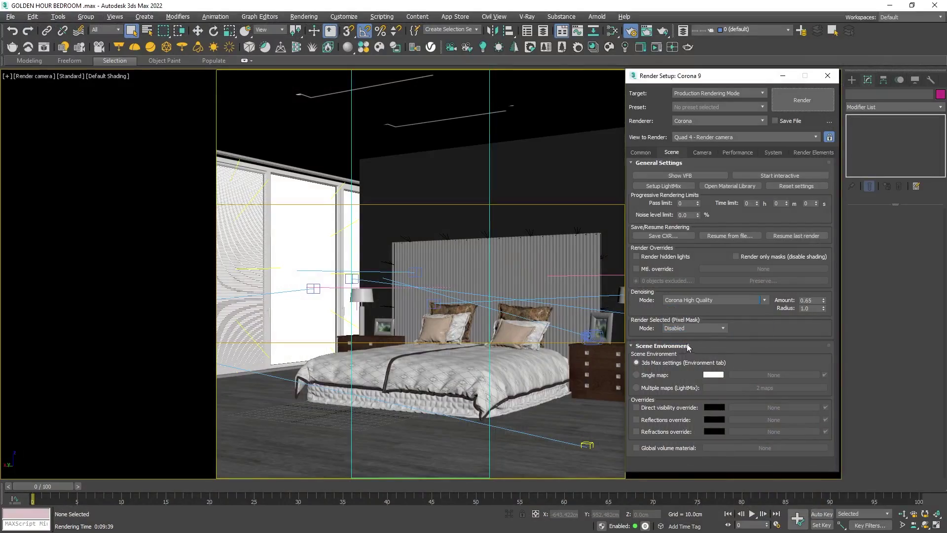
{"action": "left_click", "coordinate": [797, 100]}
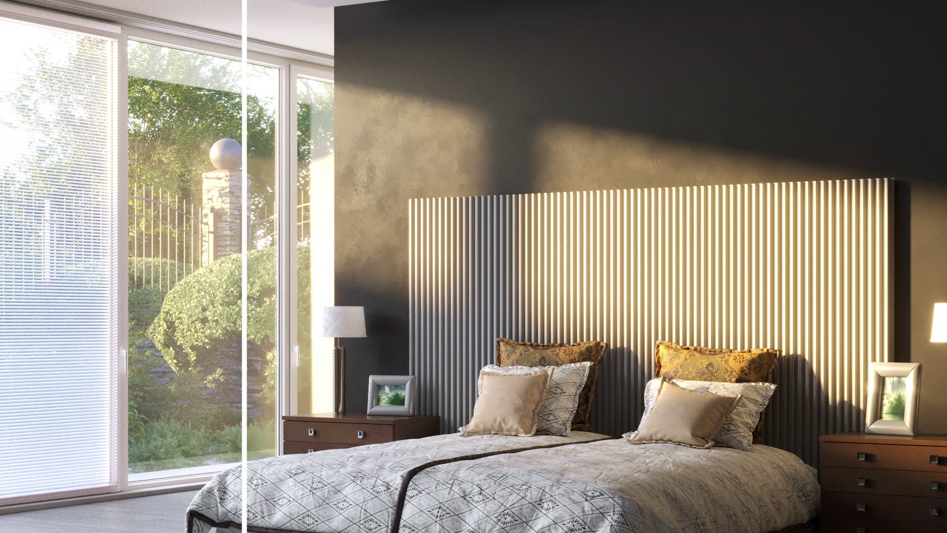
Switch to the browser, open the Lights article from the Chaos Corona features page, and look through it down to the LightMix tutorials.
{"action": "left_click", "coordinate": [767, 374]}
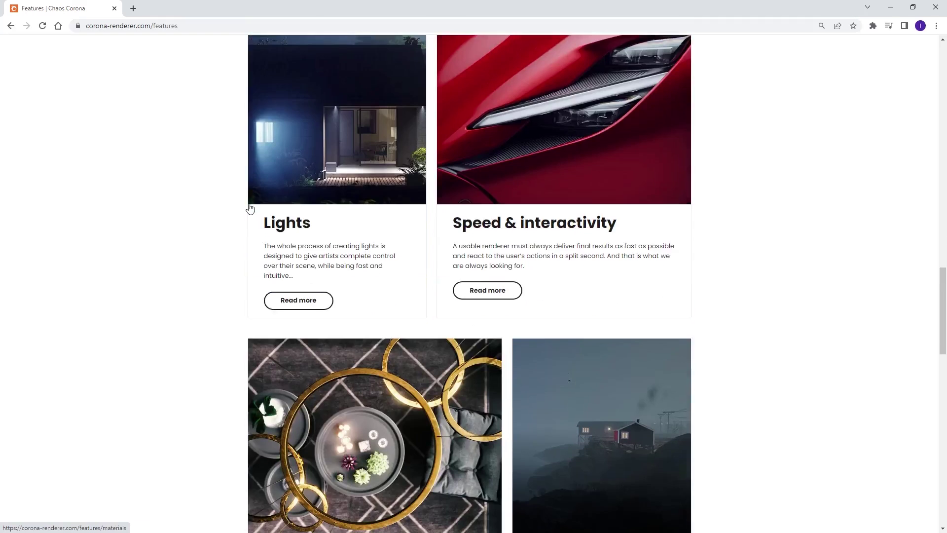
{"action": "scroll", "coordinate": [250, 211], "scroll_direction": "down", "scroll_amount": 4}
{"action": "scroll", "coordinate": [276, 195], "scroll_direction": "up", "scroll_amount": 2}
{"action": "left_click", "coordinate": [277, 203]}
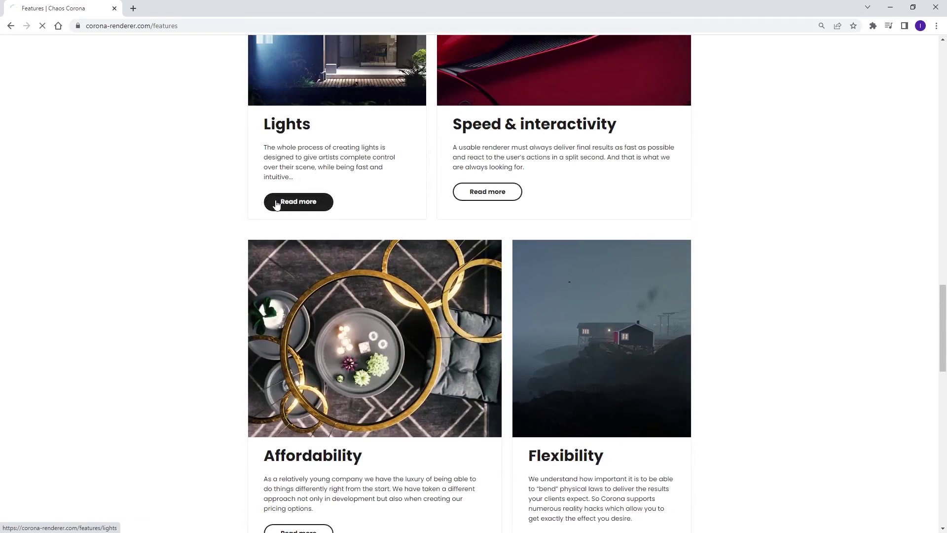
{"action": "scroll", "coordinate": [230, 213], "scroll_direction": "down", "scroll_amount": 4}
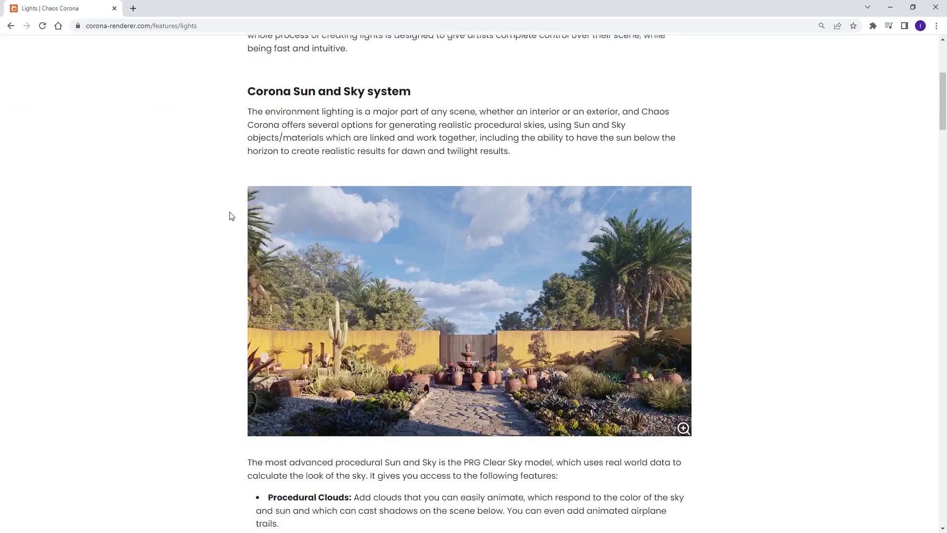
{"action": "scroll", "coordinate": [230, 216], "scroll_direction": "down", "scroll_amount": 15}
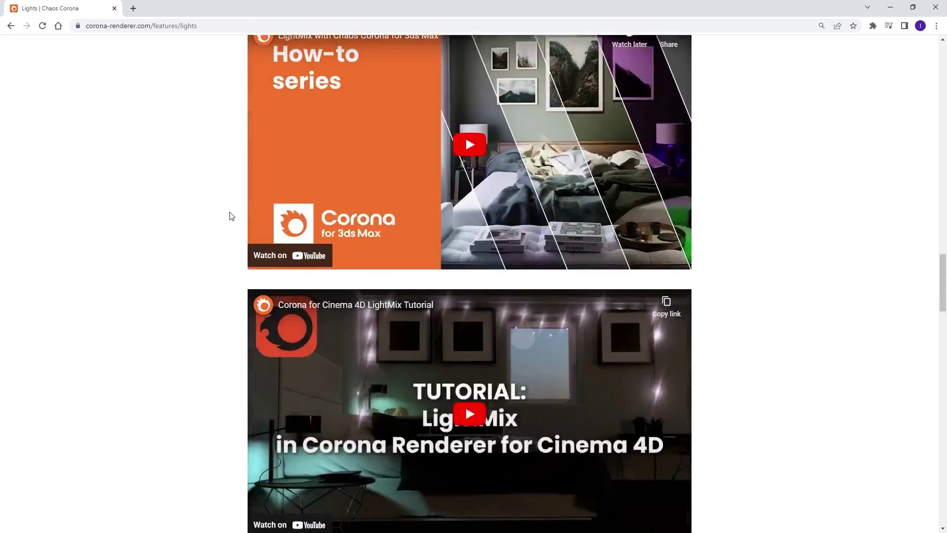